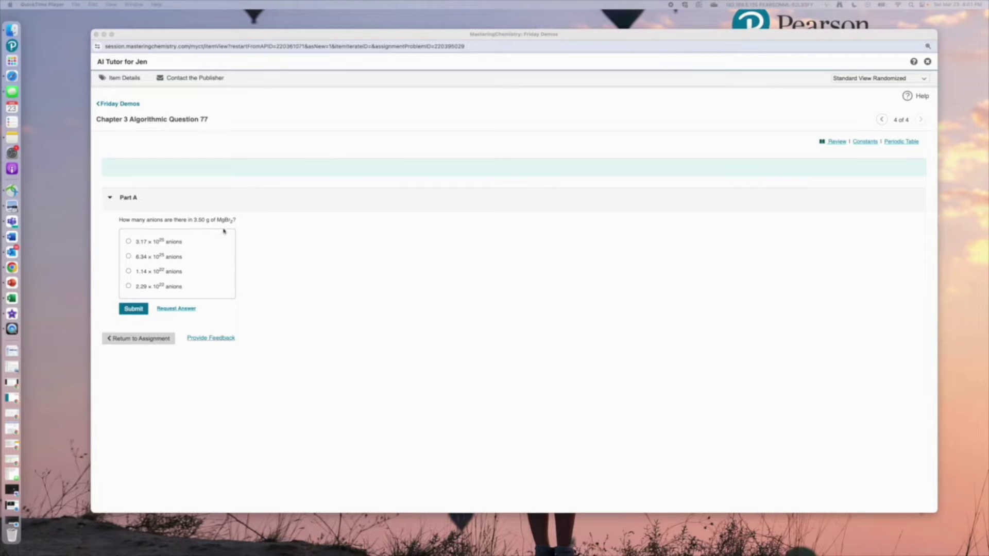
Submit 6.34 × 10^25 anions as the answer, then start the AI Study Tool.
{"action": "left_click", "coordinate": [129, 257]}
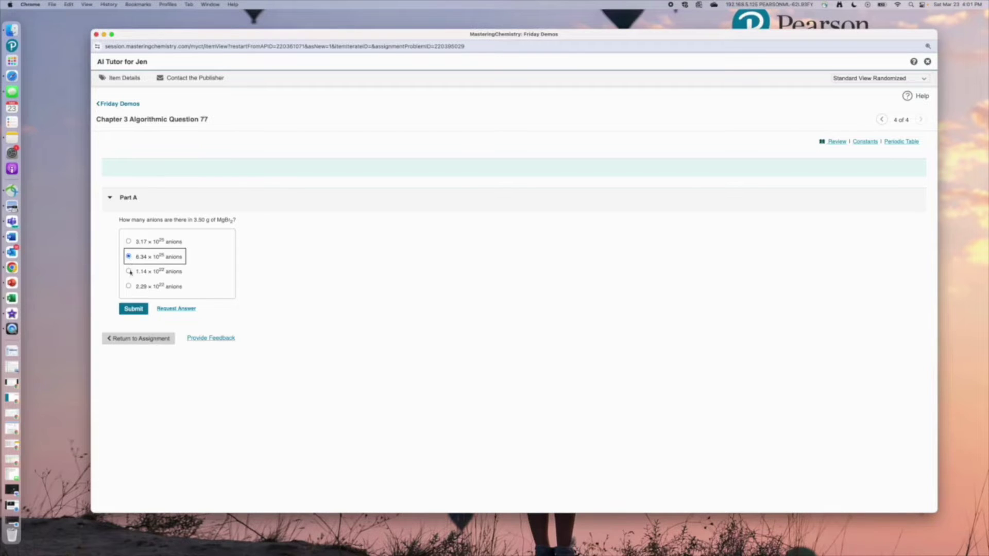
{"action": "left_click", "coordinate": [133, 309]}
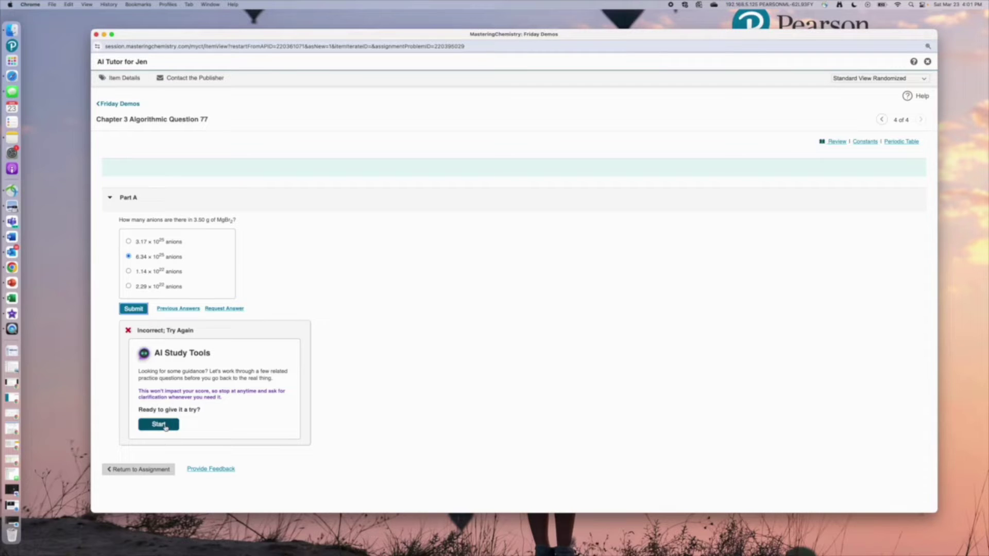
{"action": "left_click", "coordinate": [159, 424]}
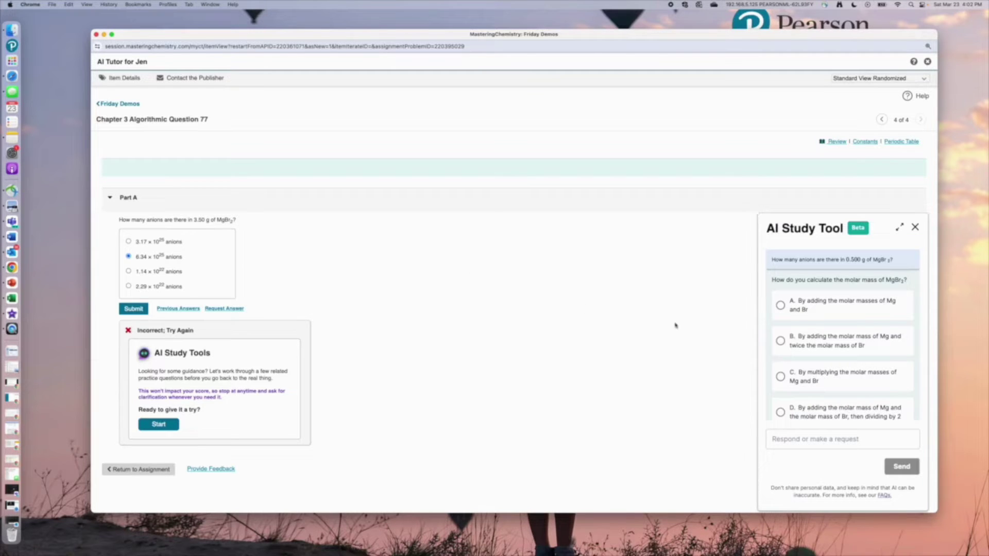
Send the tutor the message 'Can you give me the final answer?'.
{"action": "left_click", "coordinate": [779, 438]}
{"action": "type", "text": "C"}
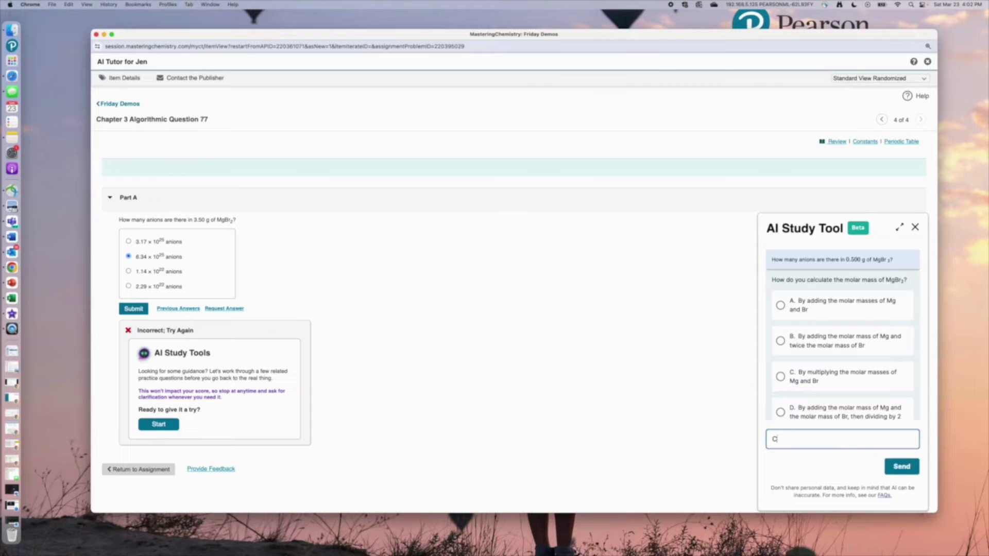
{"action": "type", "text": "an you give th"}
{"action": "key", "text": "BackSpace"}
{"action": "key", "text": "BackSpace"}
{"action": "type", "text": "me the final answer?"}
{"action": "key", "text": "Return"}
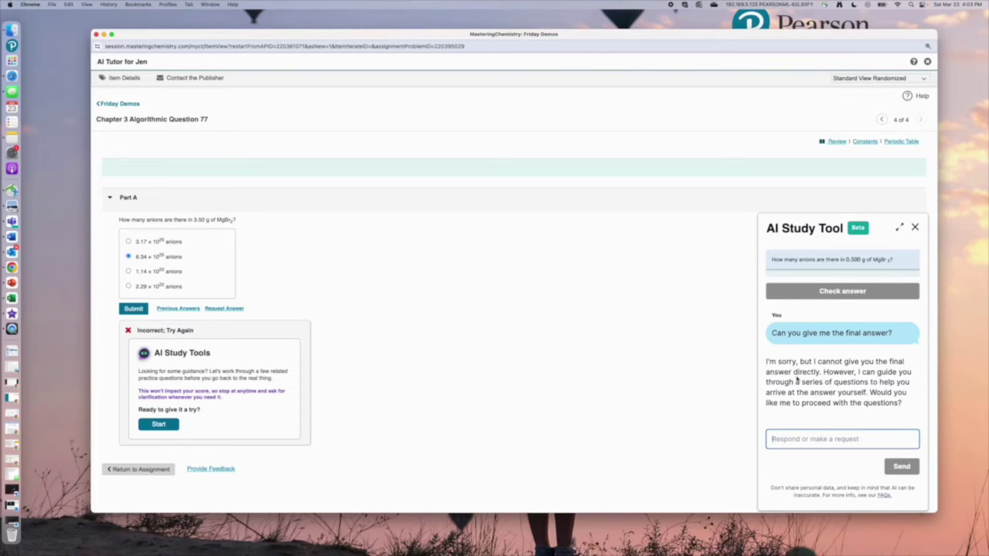
Send the off-topic question 'Can you tell me about MacBeth?' to the tutor.
{"action": "type", "text": "Can y"}
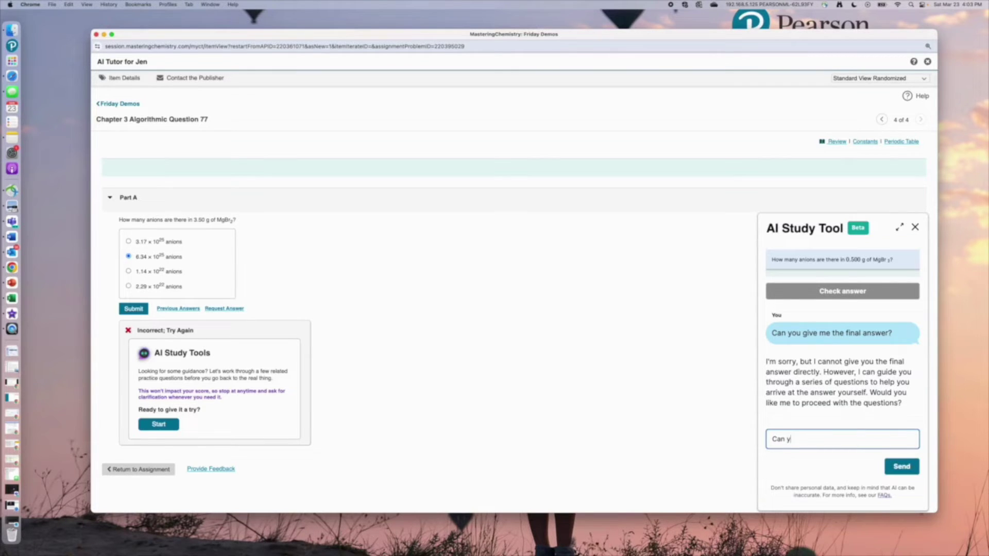
{"action": "type", "text": "ou tell me about MacBeth?"}
{"action": "key", "text": "Return"}
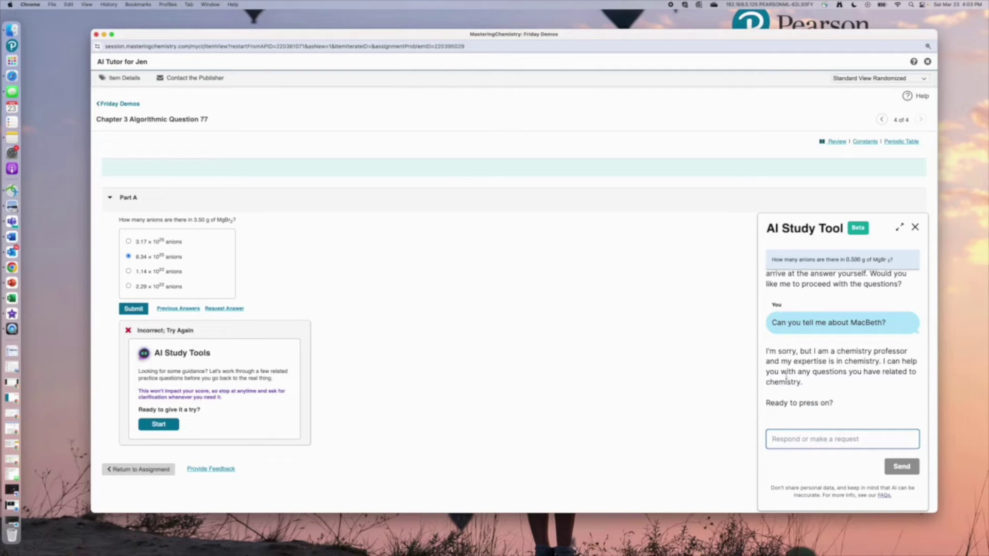
Check option A, adding the molar masses of Mg and Br, for MgBr2's molar mass.
{"action": "scroll", "coordinate": [785, 379], "scroll_direction": "up", "scroll_amount": 10}
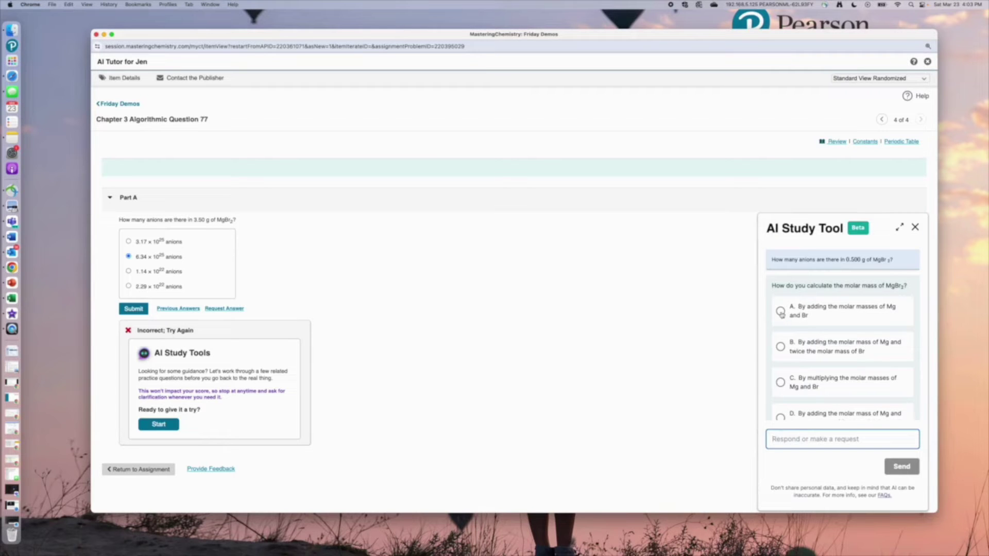
{"action": "left_click", "coordinate": [818, 324]}
{"action": "scroll", "coordinate": [821, 324], "scroll_direction": "down", "scroll_amount": 2}
{"action": "scroll", "coordinate": [824, 329], "scroll_direction": "up", "scroll_amount": 2}
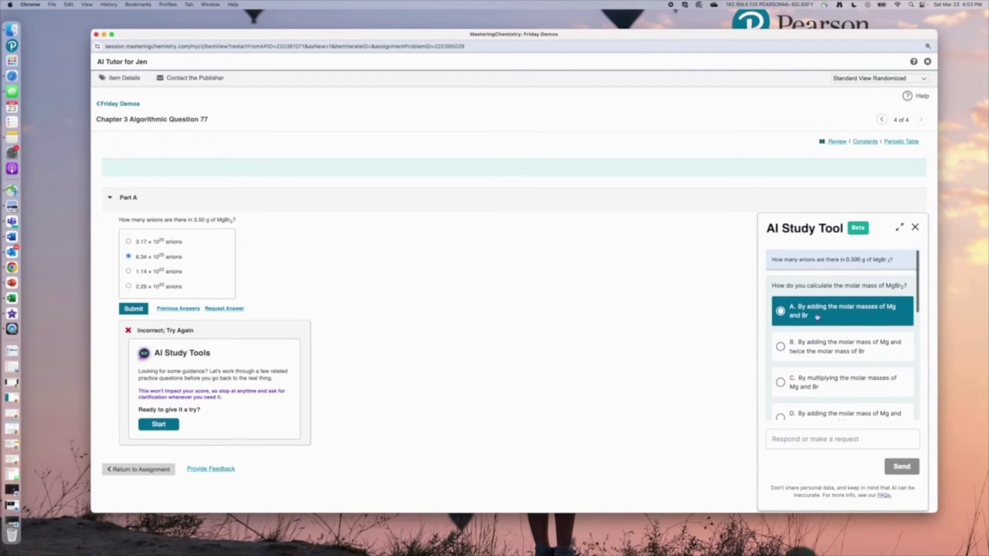
{"action": "scroll", "coordinate": [840, 341], "scroll_direction": "down", "scroll_amount": 3}
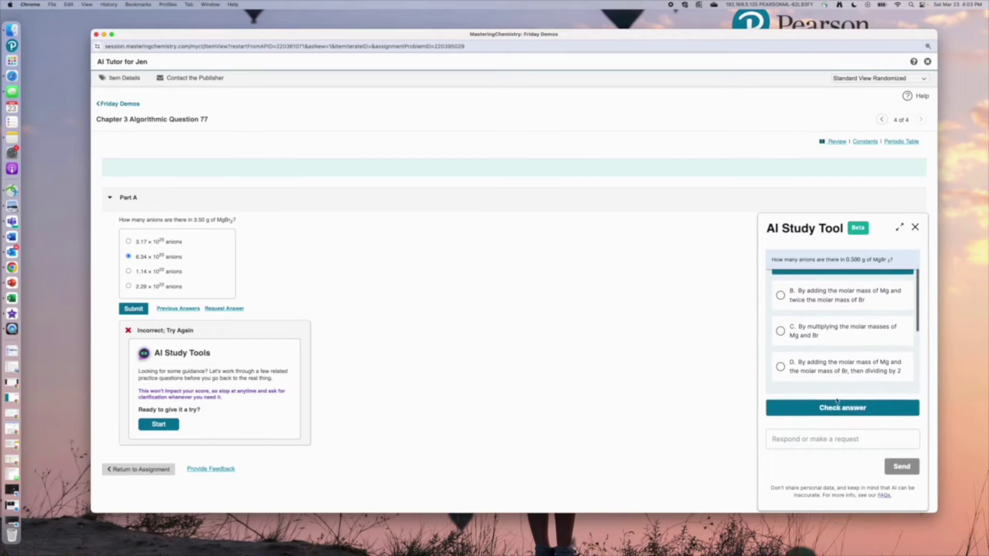
{"action": "left_click", "coordinate": [831, 394]}
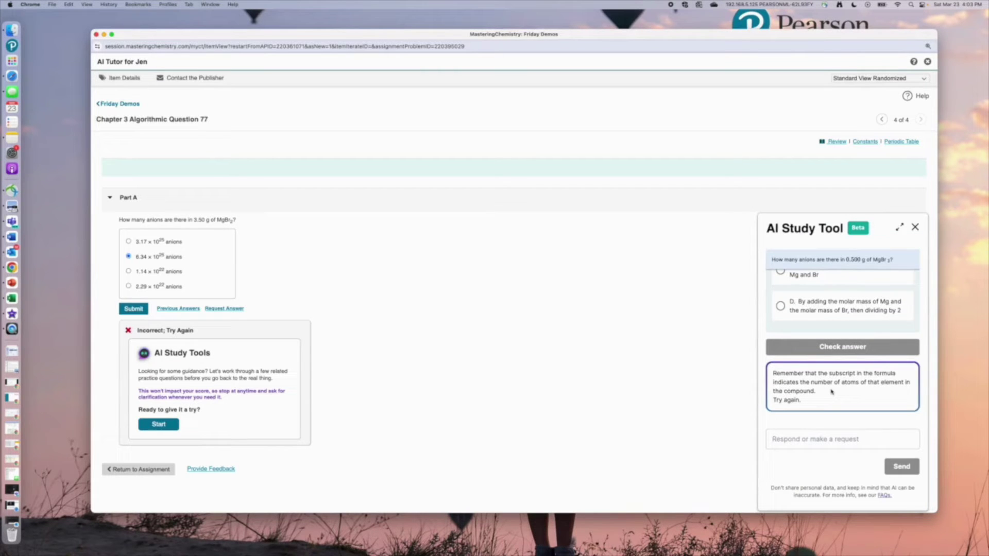
{"action": "scroll", "coordinate": [831, 391], "scroll_direction": "up", "scroll_amount": 5}
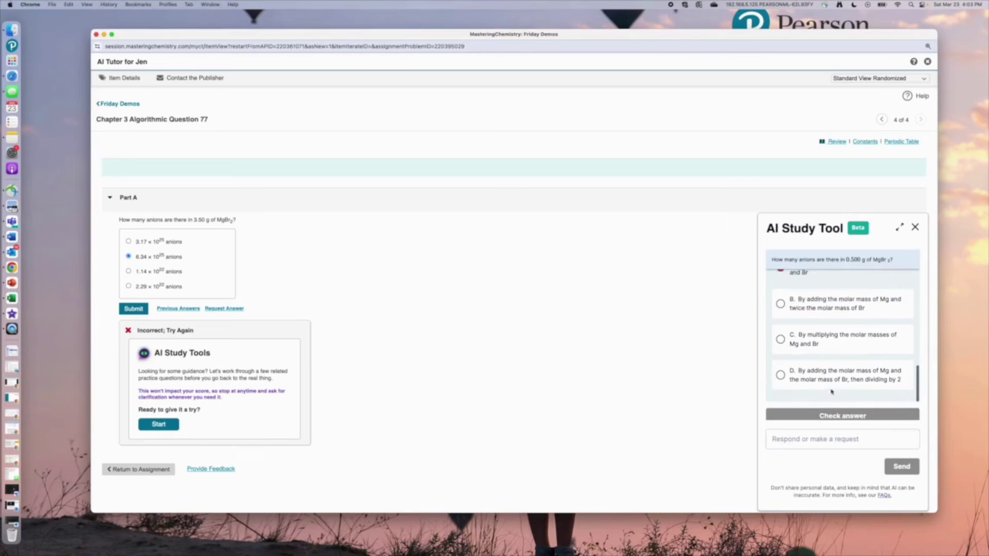
{"action": "scroll", "coordinate": [831, 392], "scroll_direction": "up", "scroll_amount": 5}
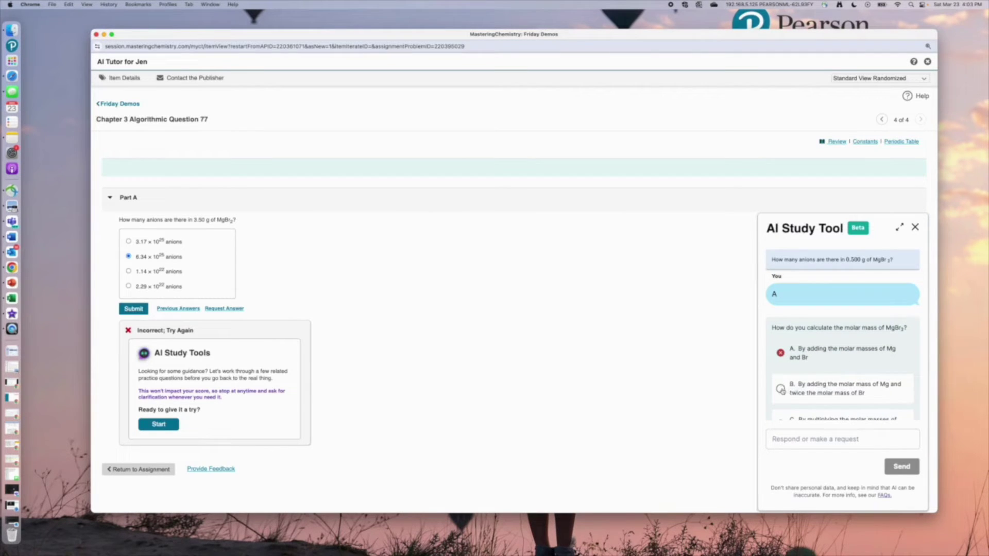
{"action": "scroll", "coordinate": [781, 390], "scroll_direction": "down", "scroll_amount": 3}
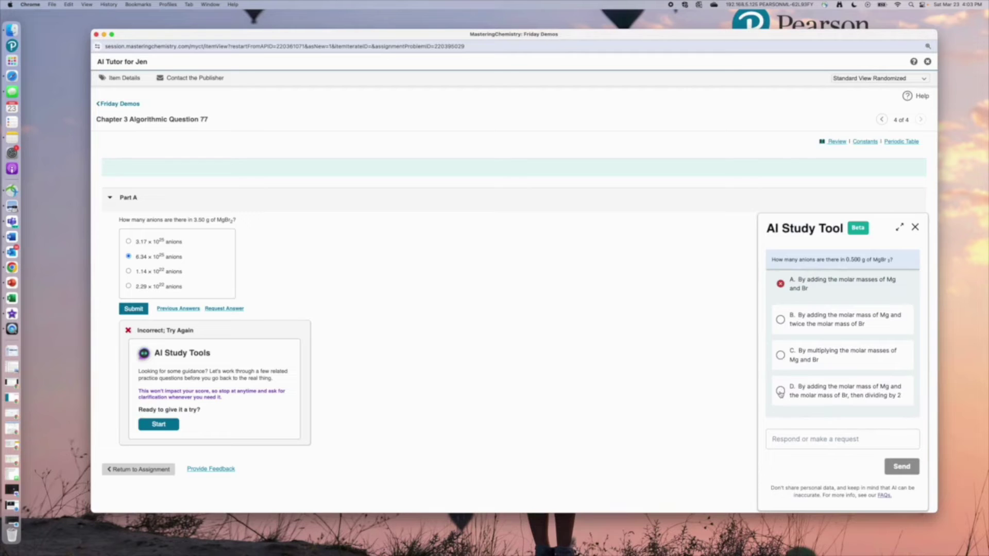
Pick a different answer to the MgBr2 molar-mass practice question.
{"action": "left_click", "coordinate": [780, 355]}
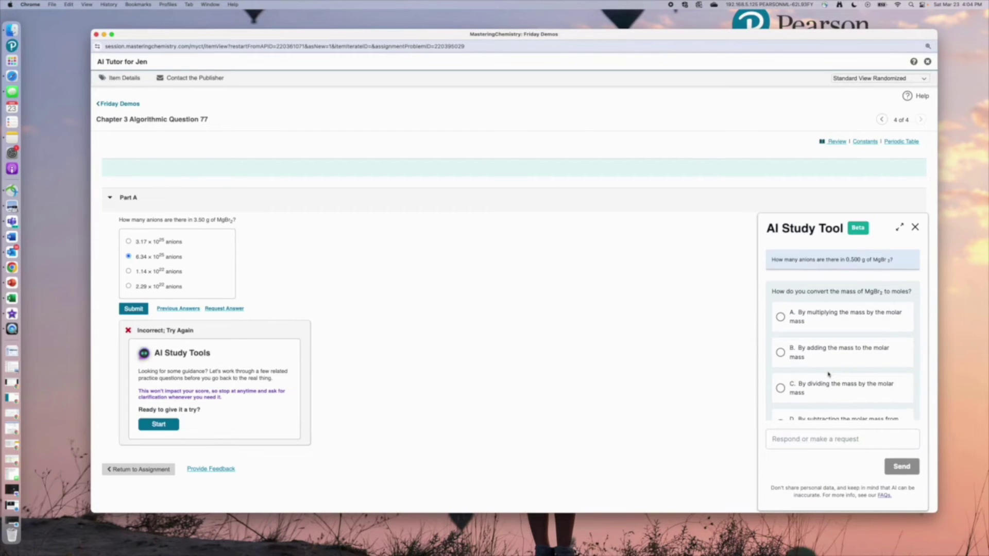
Check option B for mass-to-moles, then ask the tutor 'Why do I need molar mass?'.
{"action": "left_click", "coordinate": [783, 359]}
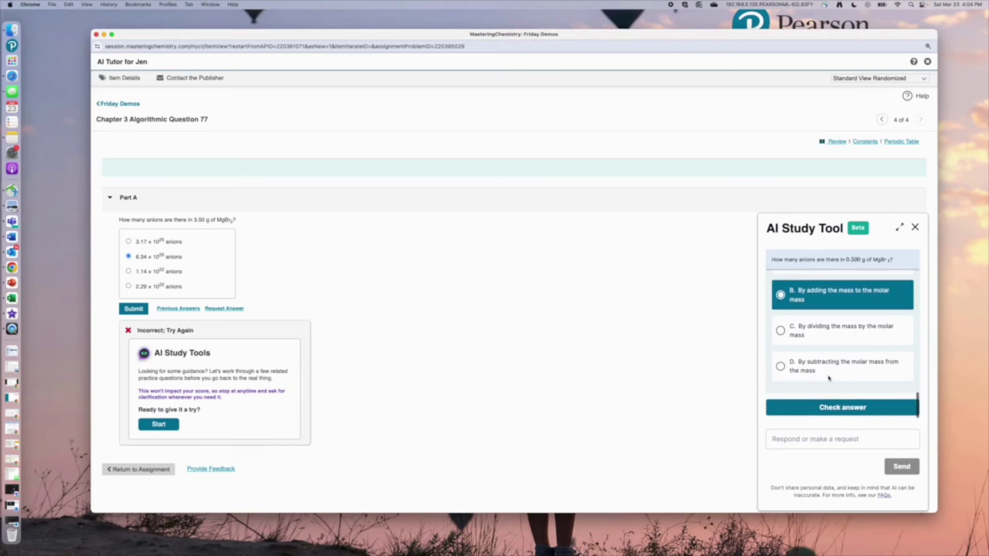
{"action": "left_click", "coordinate": [829, 405]}
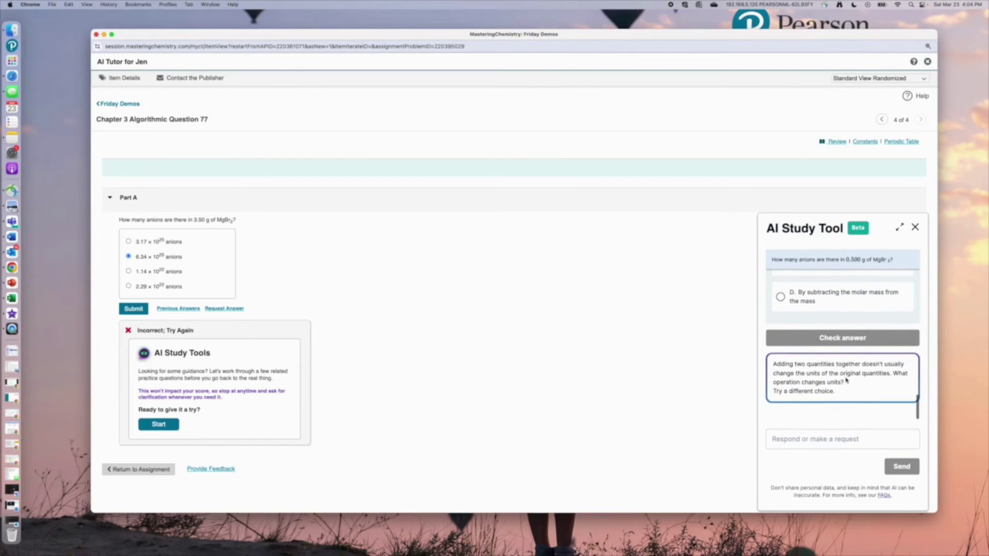
{"action": "left_click", "coordinate": [828, 436]}
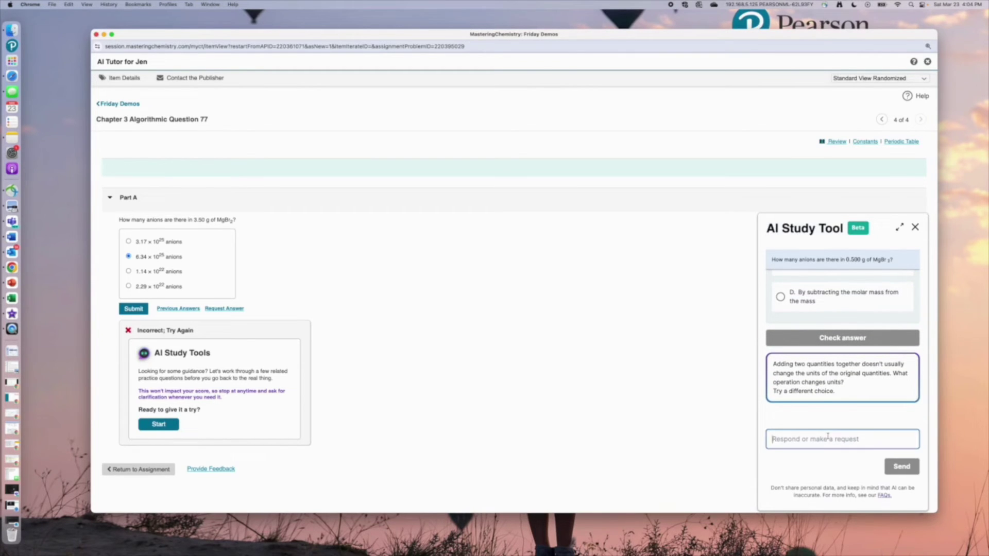
{"action": "type", "text": "Why do"}
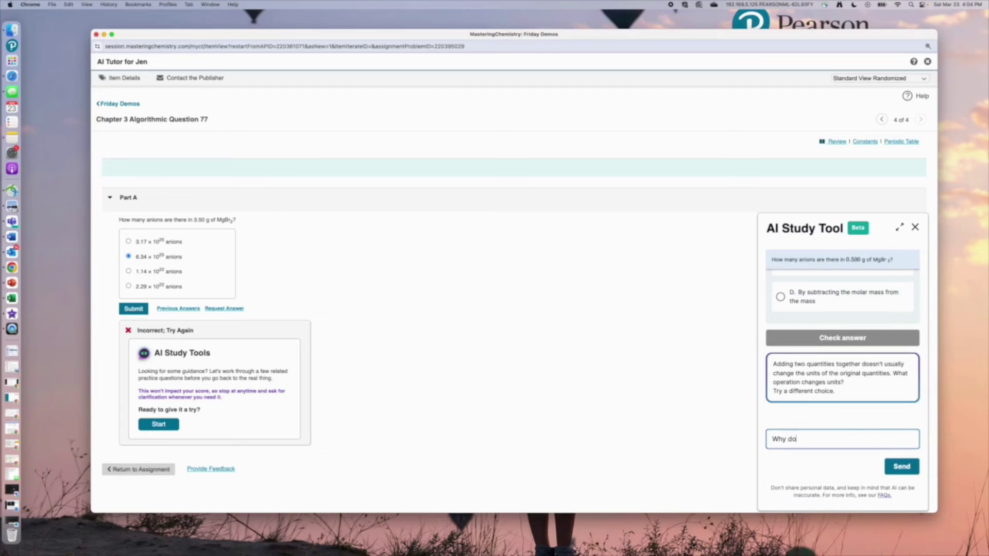
{"action": "type", "text": " I need mol"}
{"action": "type", "text": "mass?"}
{"action": "key", "text": "Return"}
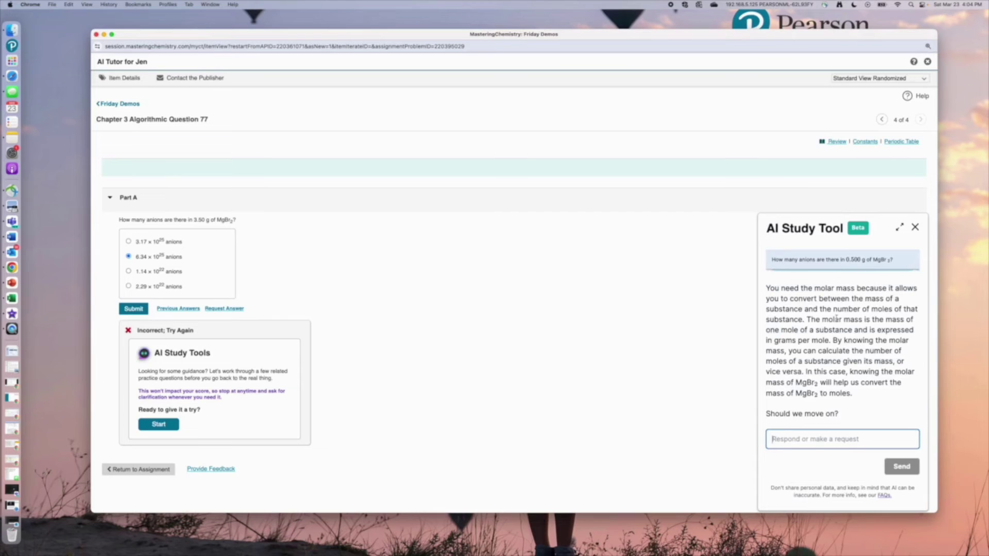
{"action": "scroll", "coordinate": [836, 318], "scroll_direction": "up", "scroll_amount": 8}
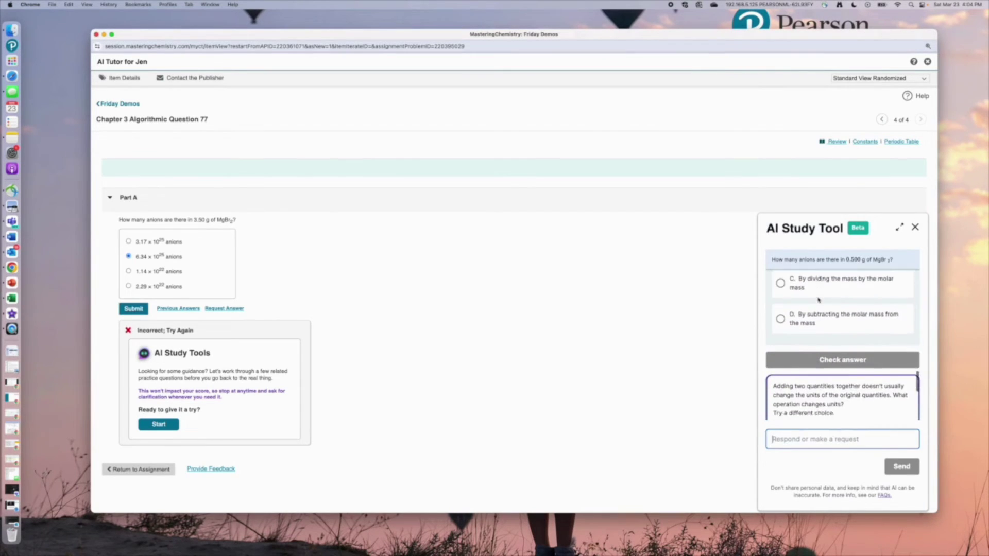
{"action": "scroll", "coordinate": [829, 309], "scroll_direction": "down", "scroll_amount": 8}
{"action": "scroll", "coordinate": [850, 316], "scroll_direction": "down", "scroll_amount": 1}
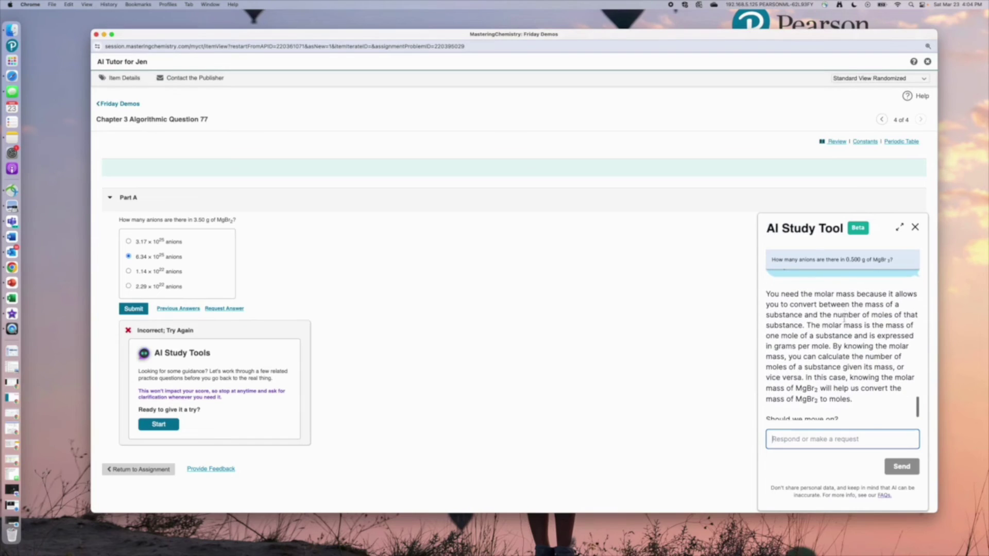